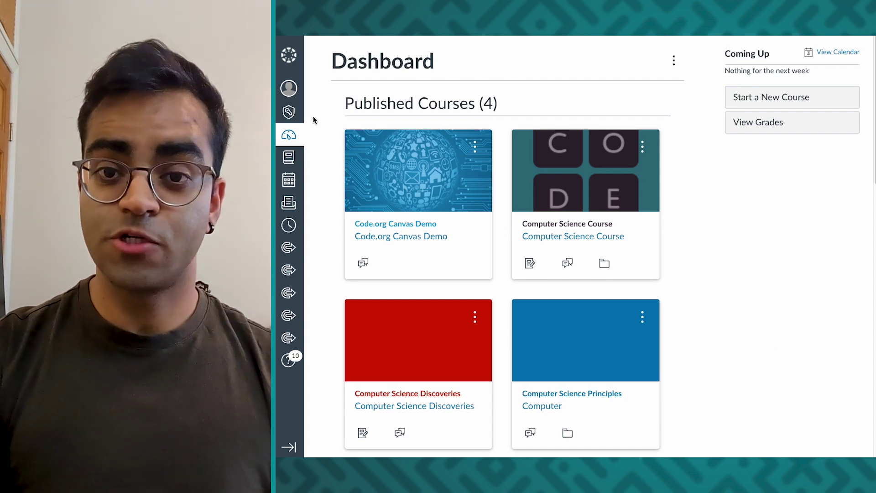
Step: Open a new LTI Registration form from the Code.org account's Developer Keys page
click(289, 112)
click(337, 132)
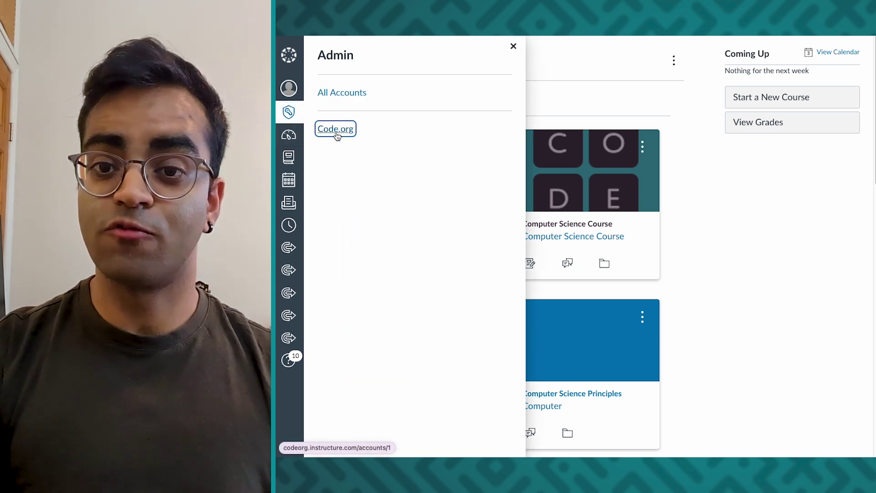
scroll(342, 248, down, 2)
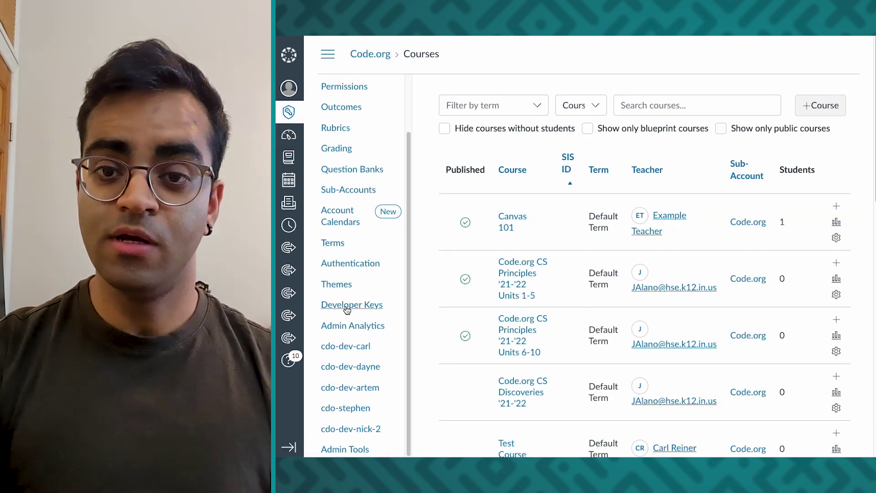
click(347, 306)
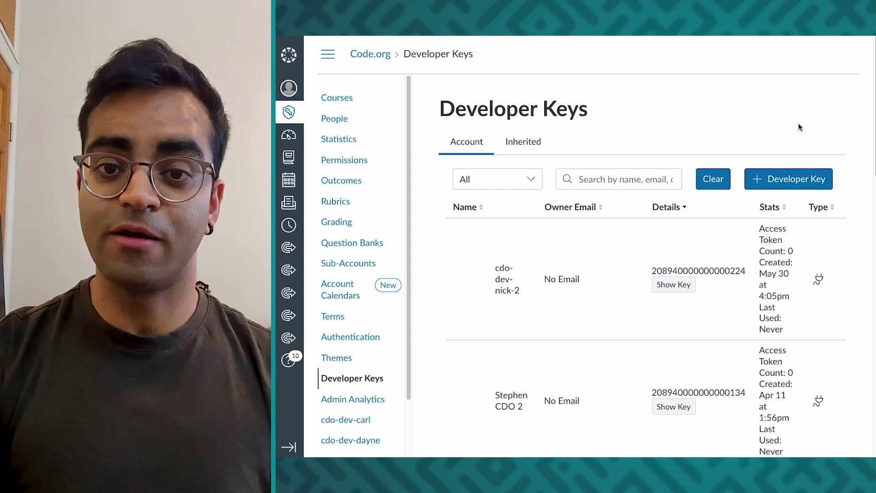
click(807, 184)
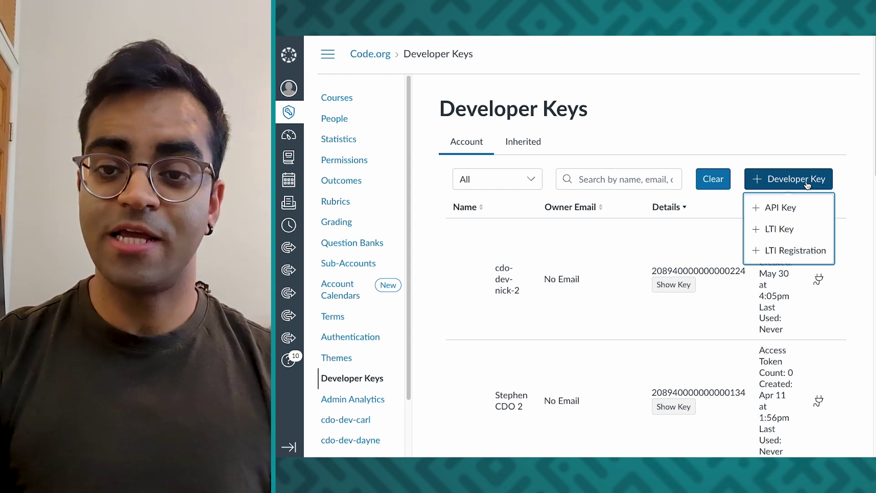
click(796, 251)
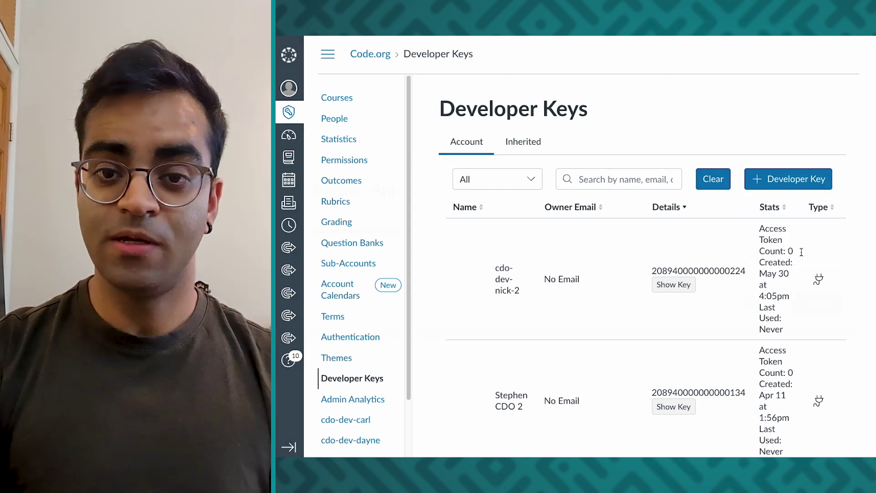
Step: Register Code.org from the pasted dynamic registration URL with the admin email, then enable the key
click(744, 259)
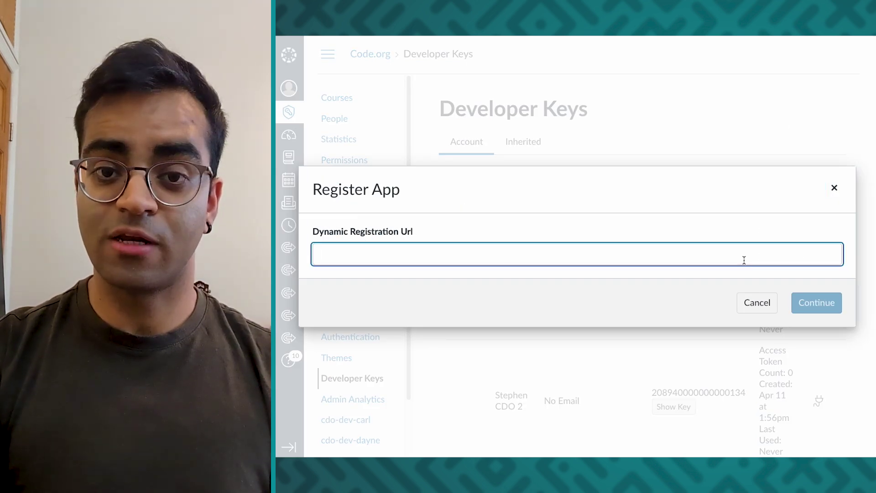
text(https://studio.code.org/lti/v1/dynamic_registration)
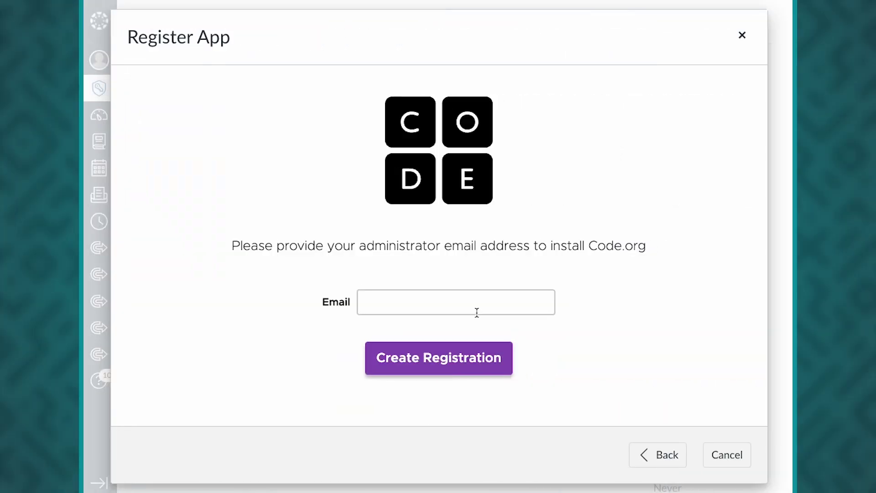
click(477, 307)
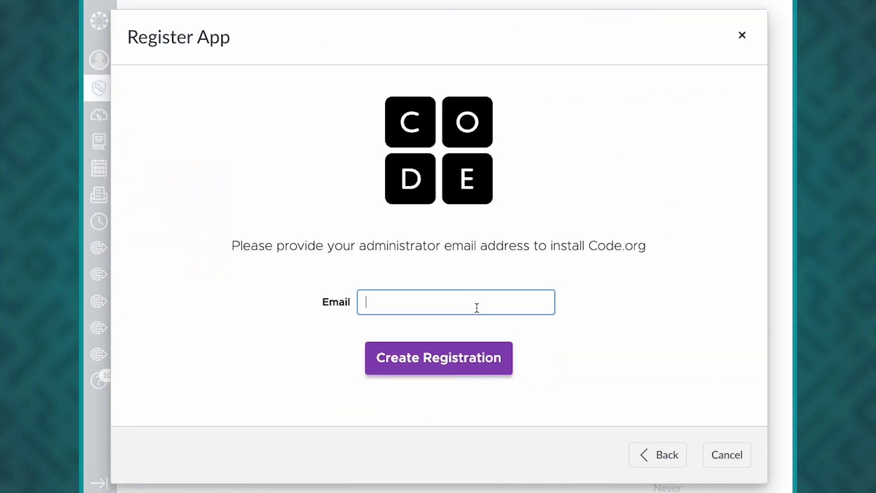
click(478, 369)
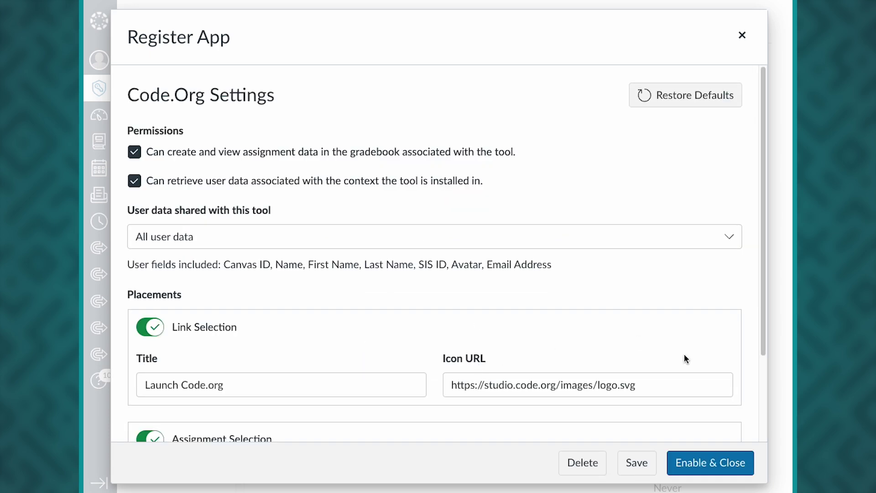
scroll(684, 354, down, 3)
click(714, 461)
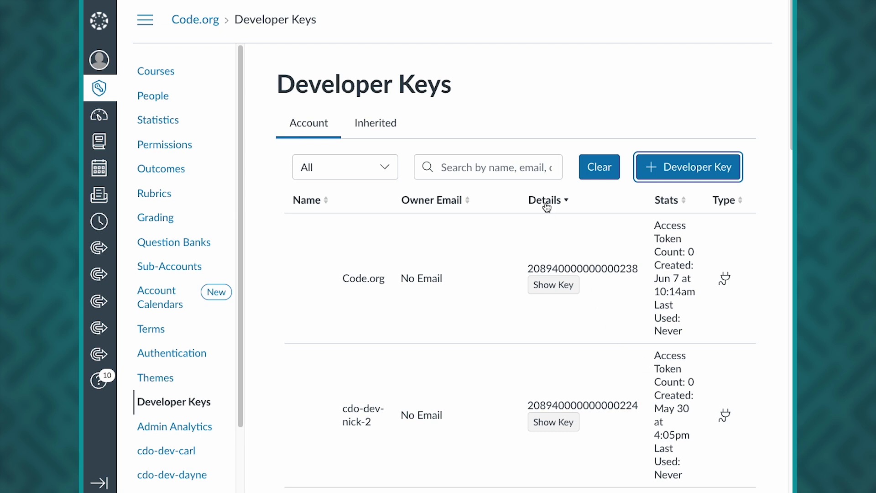
Step: Copy the new Code.org key's ID number and go to the account's Settings Apps tab
double_click(591, 270)
right_click(590, 268)
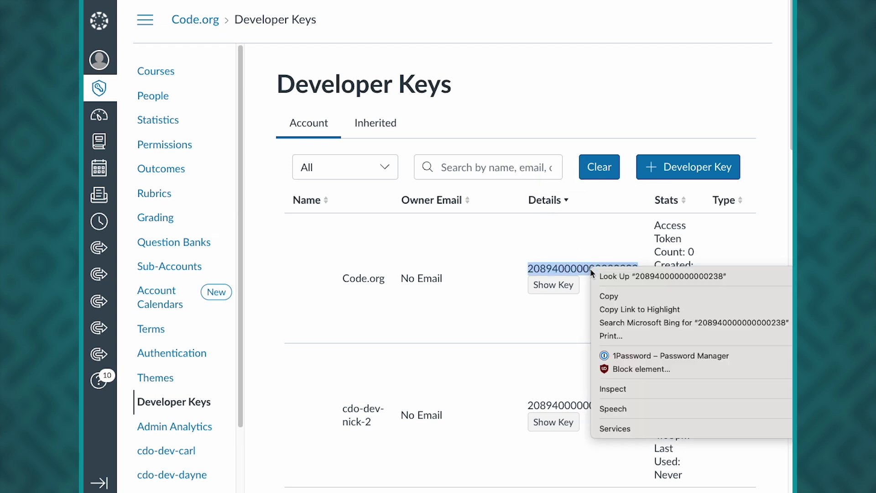
click(622, 296)
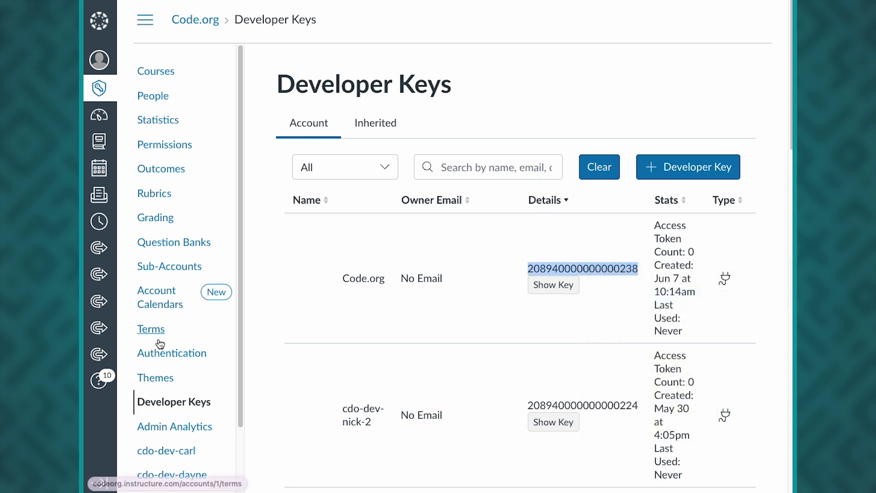
scroll(156, 343, down, 4)
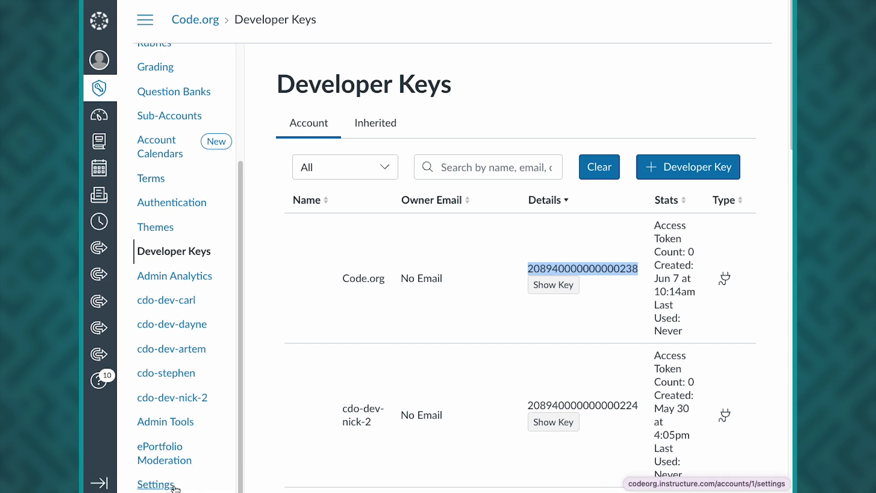
click(169, 486)
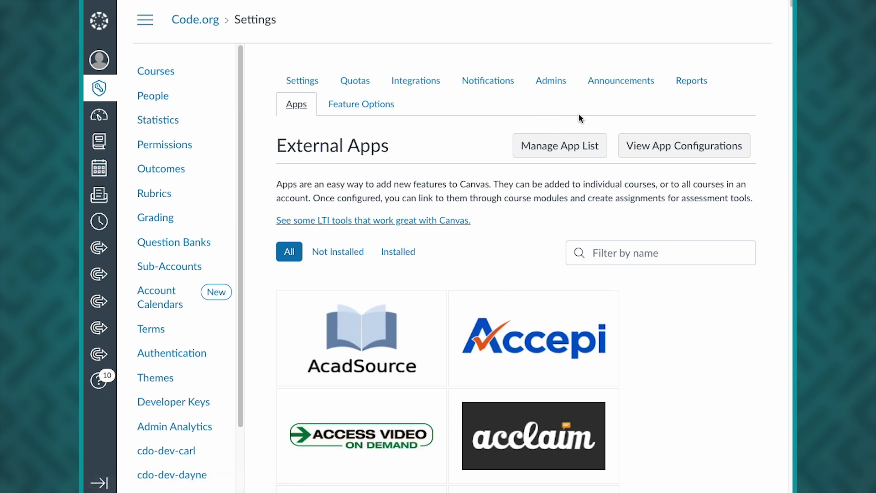
Step: Add Code.org as an external app By Client ID using the pasted key ID, and install it
click(674, 146)
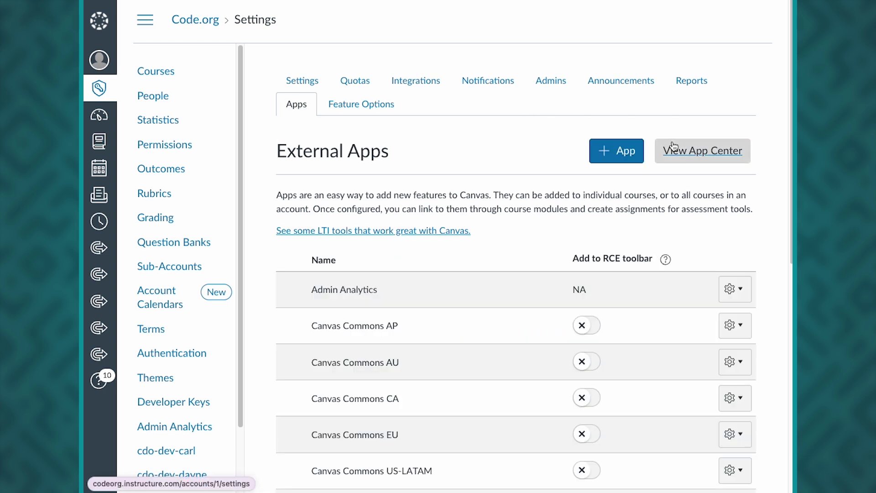
click(621, 153)
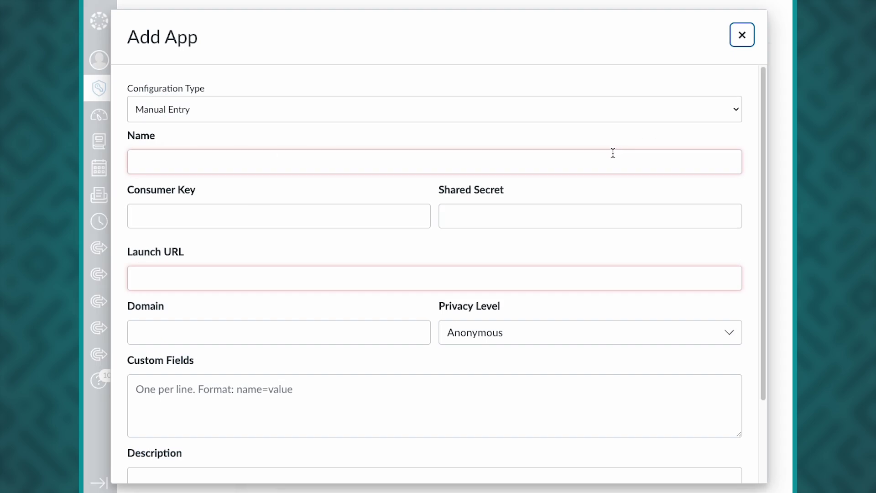
click(180, 114)
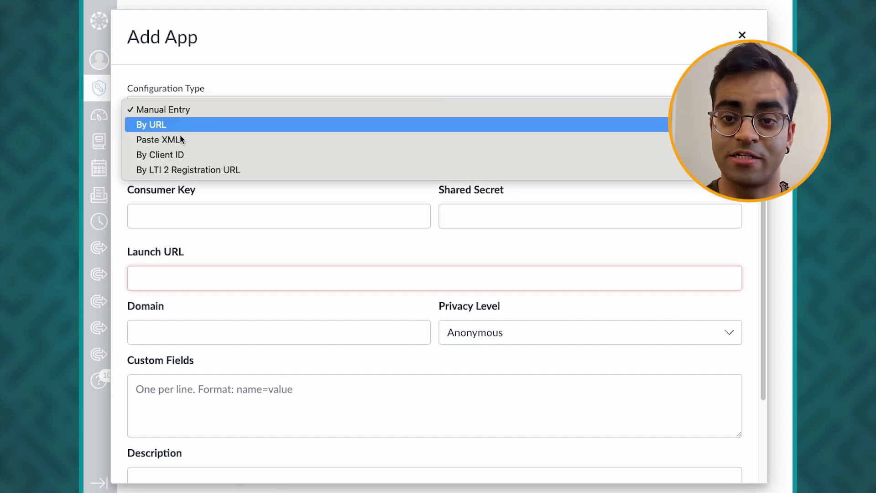
click(172, 155)
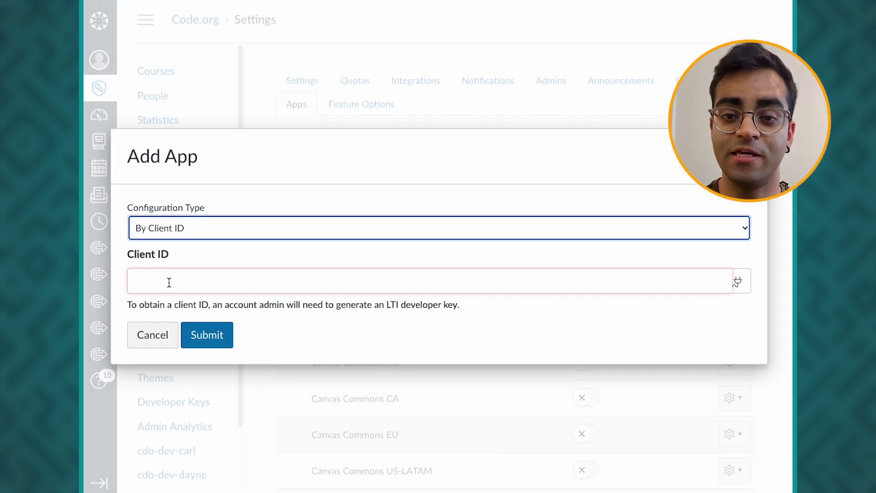
click(169, 281)
key(ctrl+v)
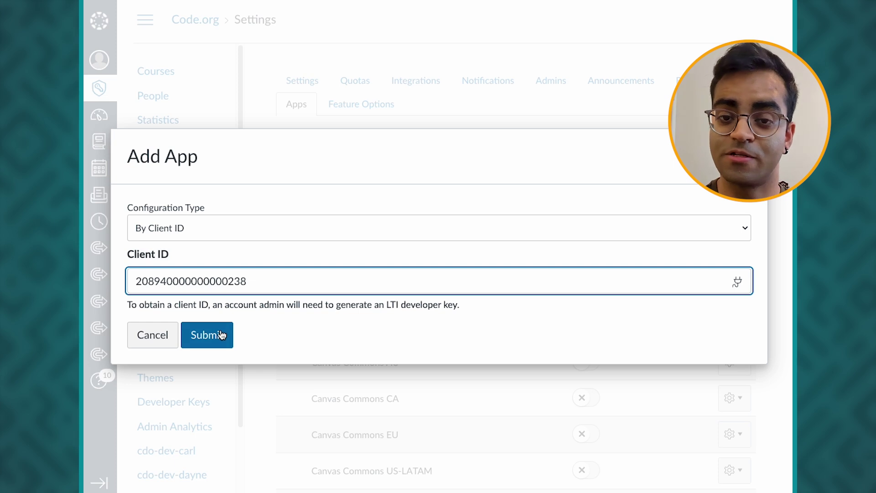
click(222, 336)
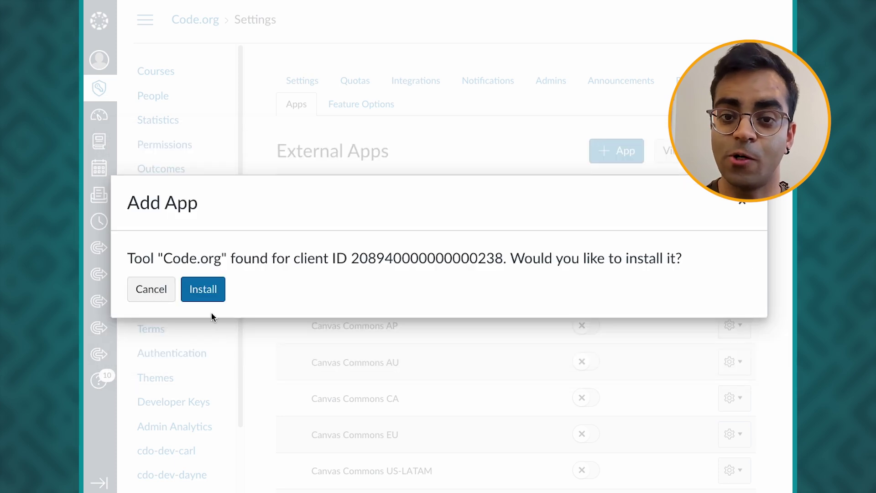
click(202, 288)
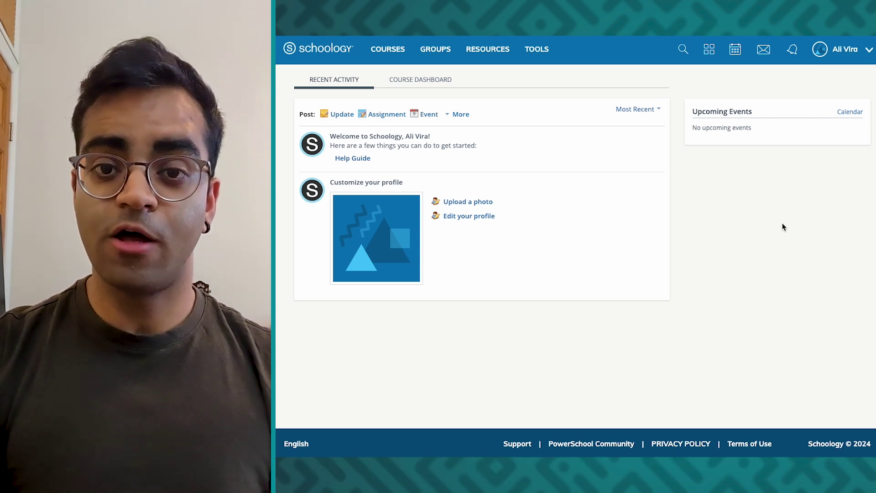
Step: Open Schoology's App Center from the apps grid in the top bar
click(709, 56)
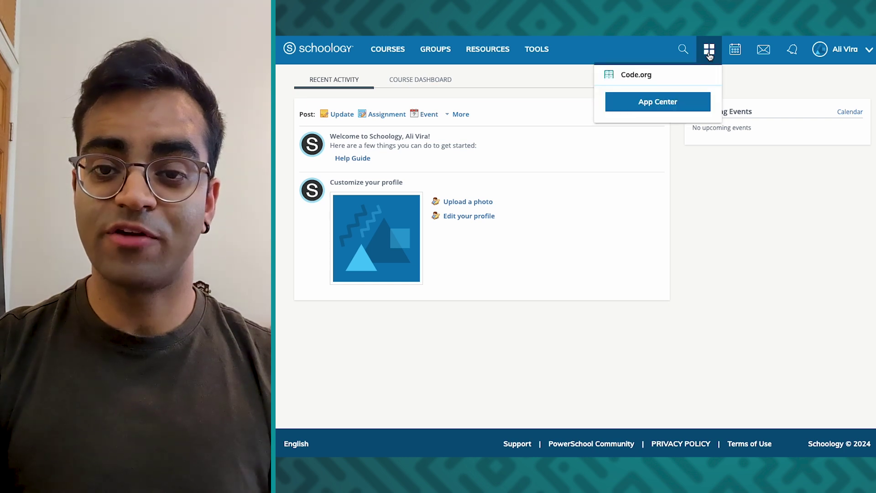
click(687, 106)
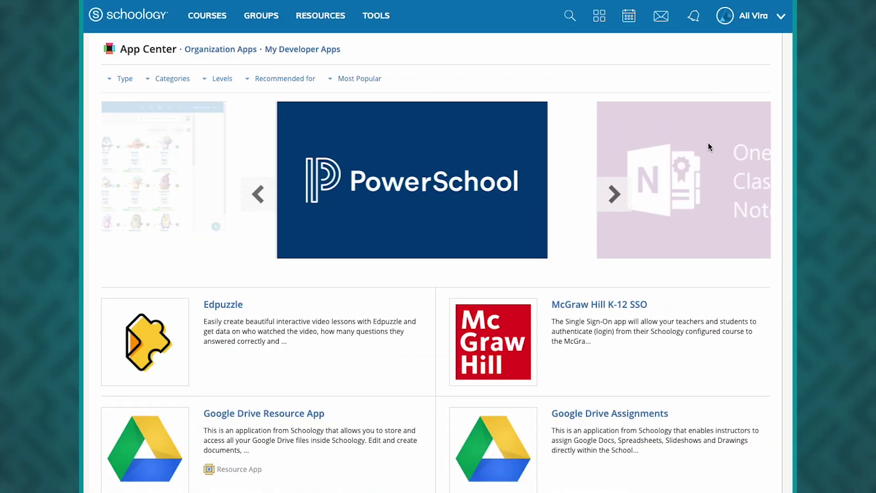
Step: Find code.org in the App Center and add its LTI 1.3 app to the organization, accepting names and roles permissions
key(ctrl+f)
text(code.org)
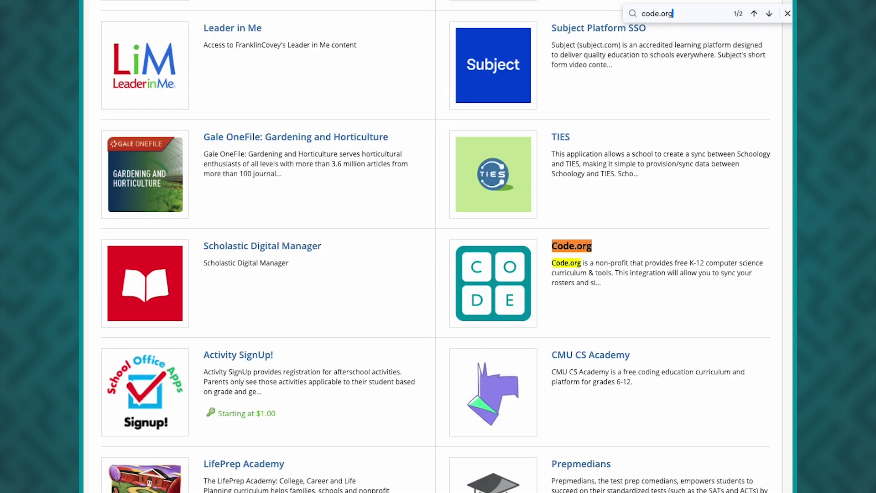
click(572, 246)
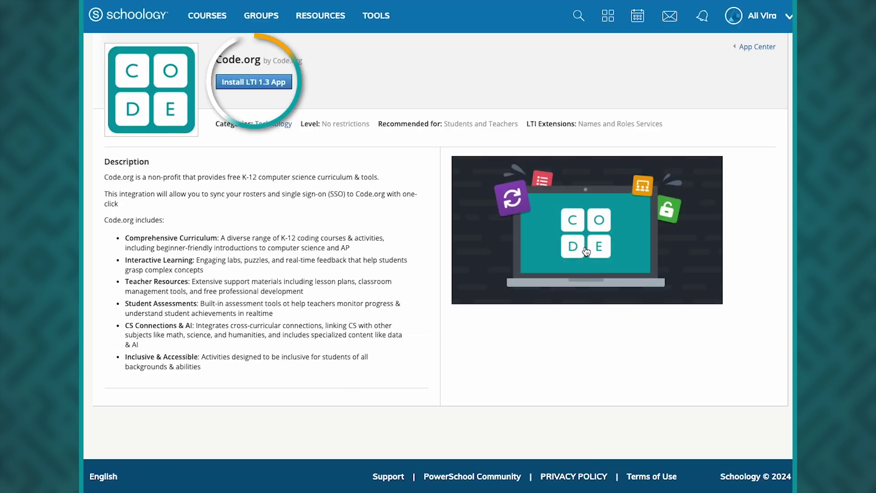
click(271, 85)
click(416, 195)
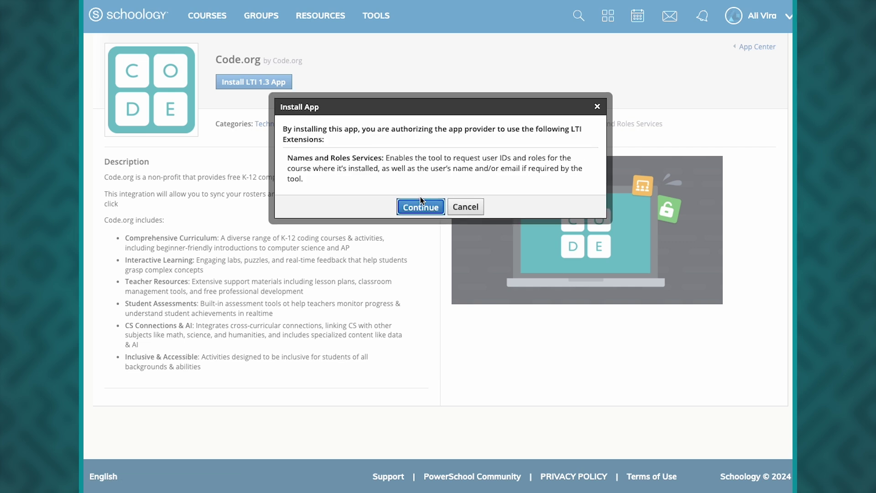
click(418, 205)
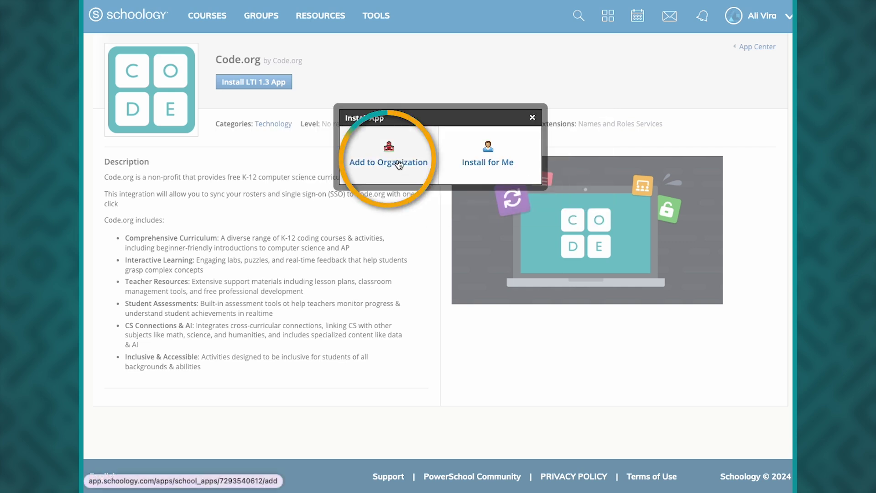
click(399, 163)
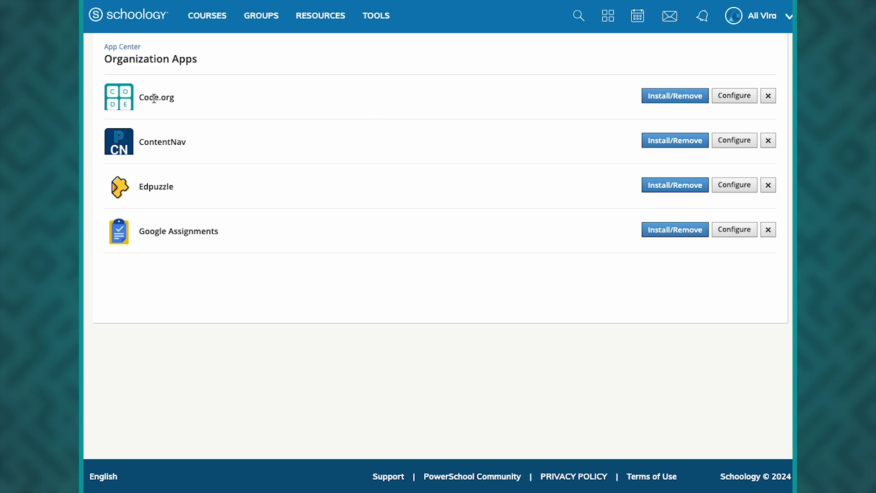
Step: Install Code.org for All Courses and bring up its Configure settings
click(662, 97)
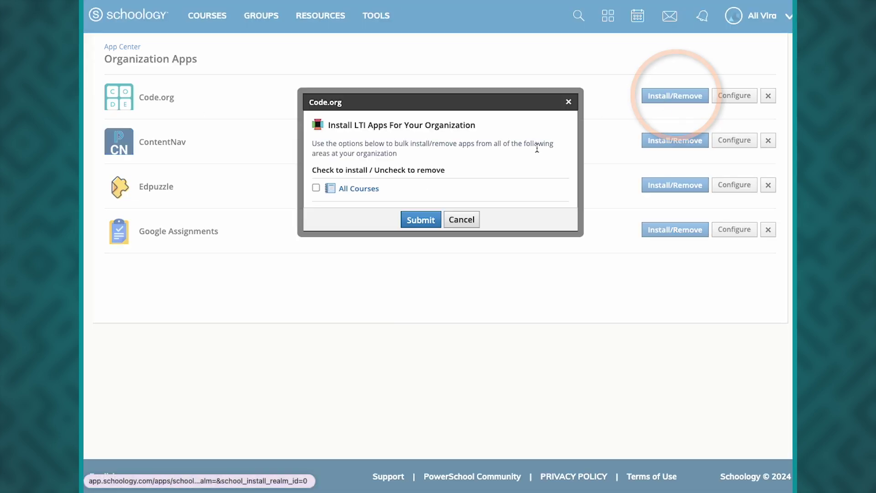
click(316, 188)
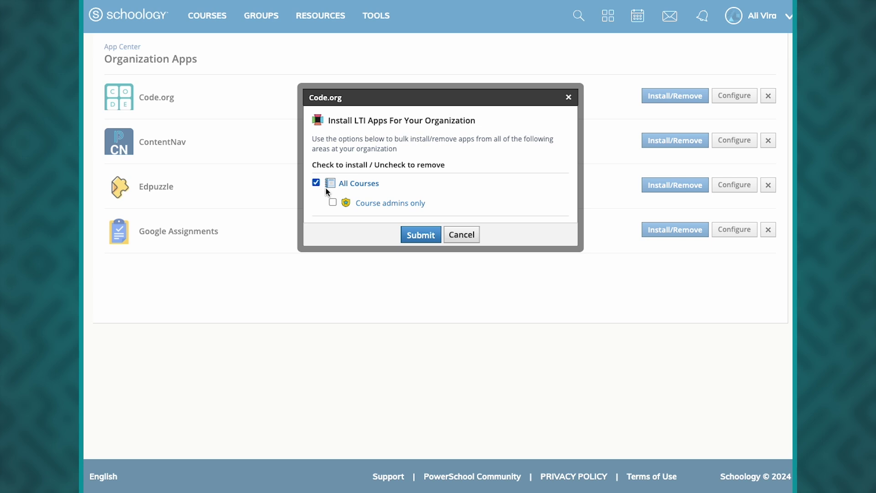
click(420, 234)
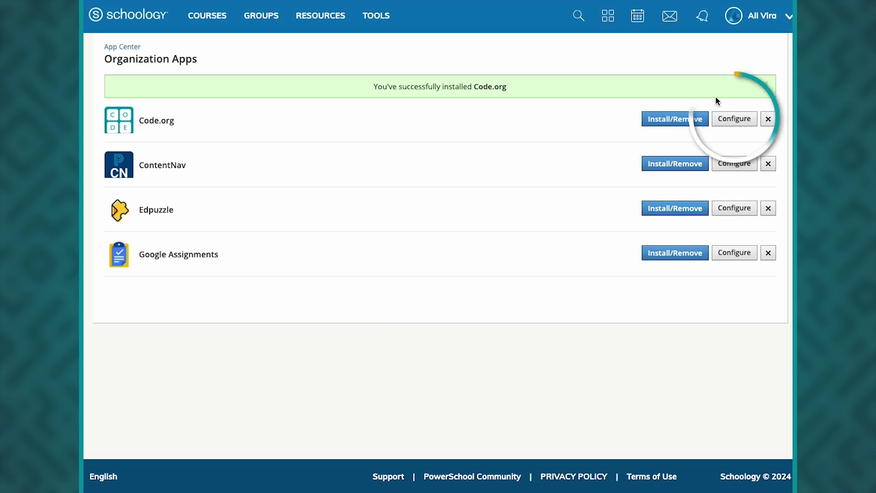
click(742, 122)
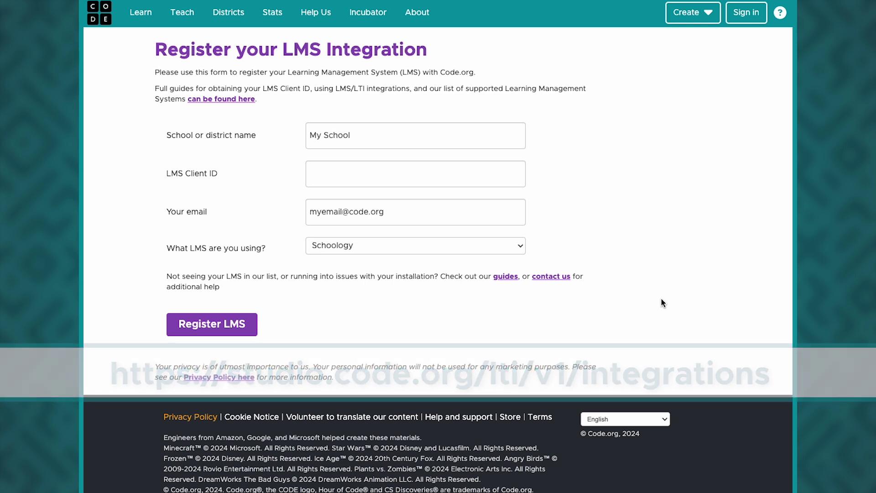
Step: Paste the client ID into LMS Client ID, keep Schoology as the LMS, and register
click(394, 177)
key(ctrl+v)
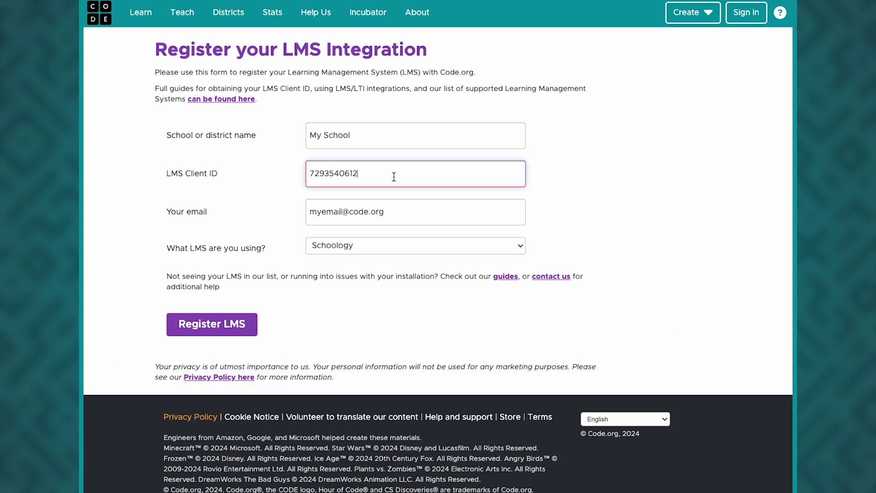
click(364, 245)
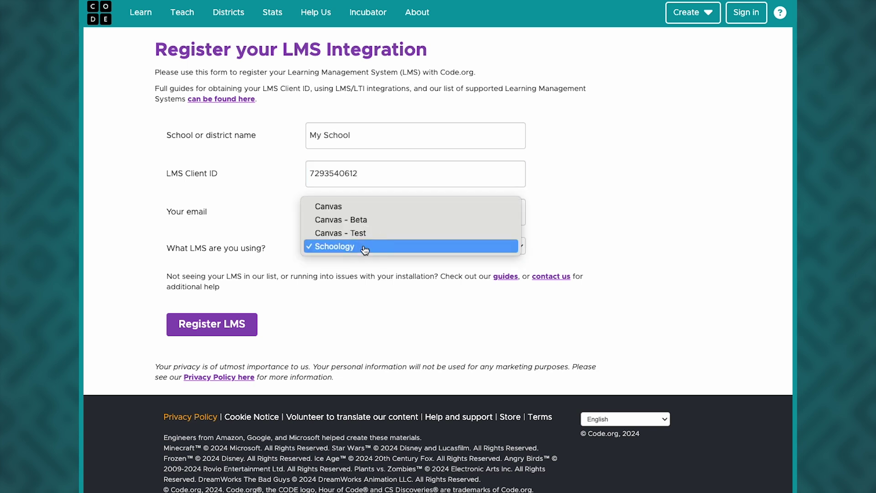
click(364, 247)
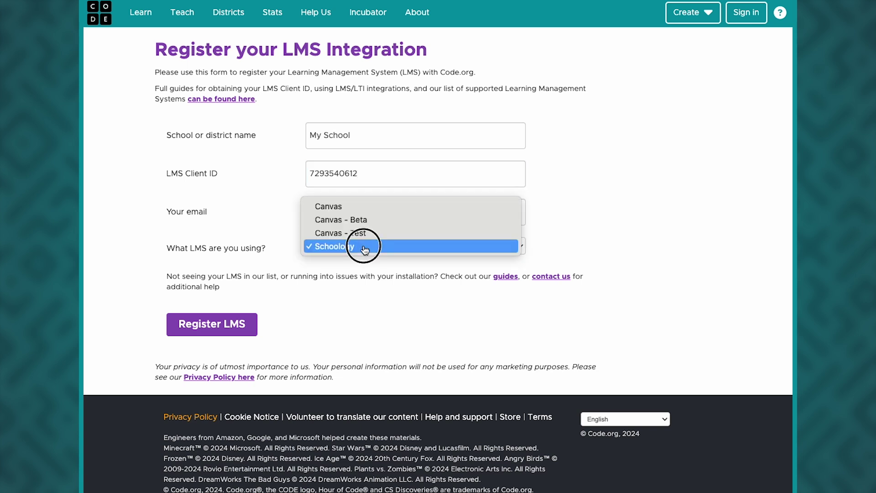
click(239, 330)
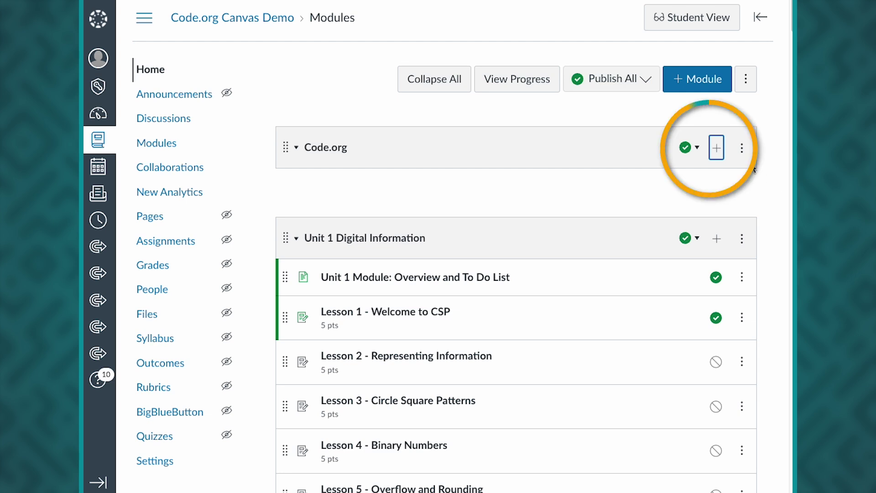
Step: Add the Launch Code.org external tool as an item in the Code.org module
click(717, 149)
click(361, 140)
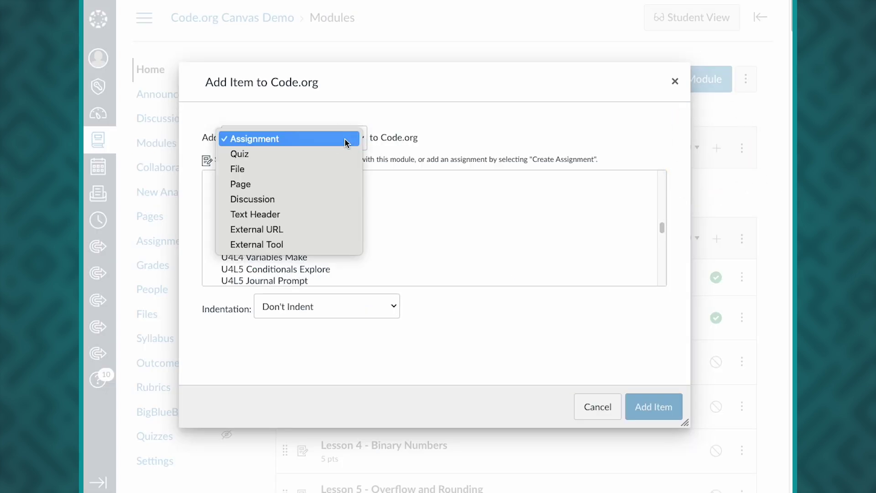
click(283, 240)
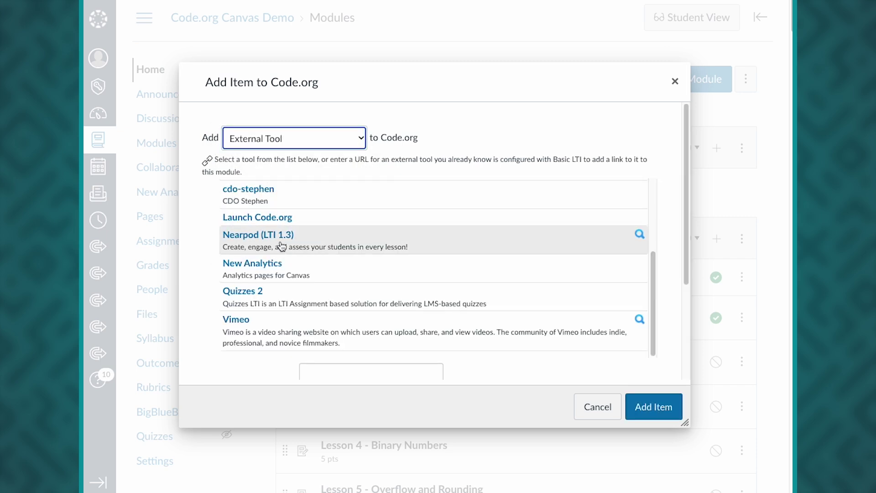
click(310, 219)
click(661, 401)
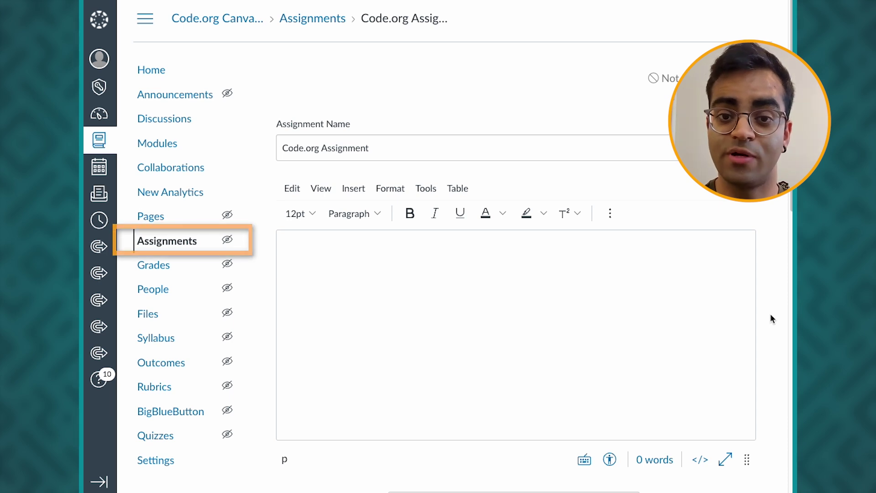
Step: Set the assignment's submission type to External Tool and select Launch Code.org as the tool
scroll(771, 315, down, 1)
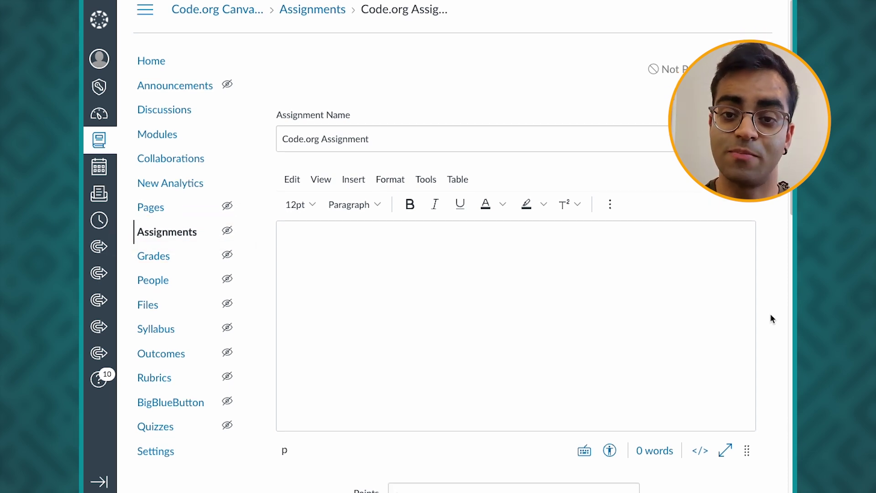
scroll(770, 319, down, 10)
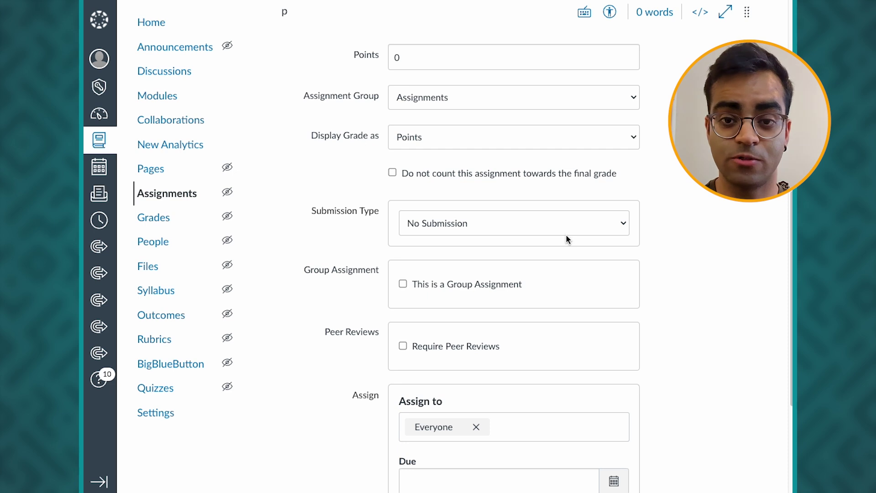
click(567, 231)
click(508, 271)
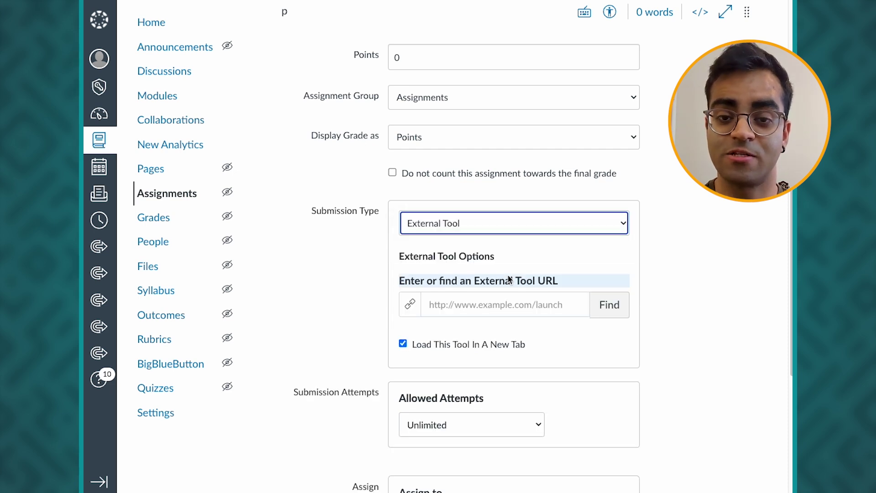
click(613, 307)
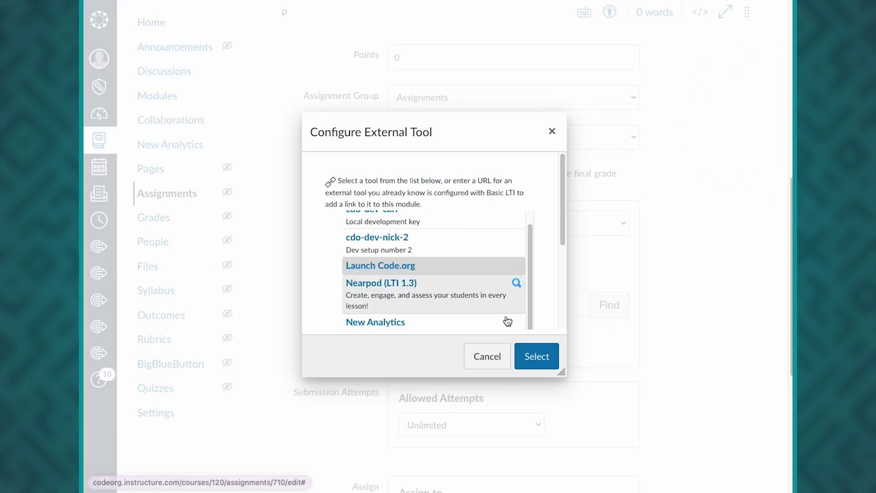
click(543, 357)
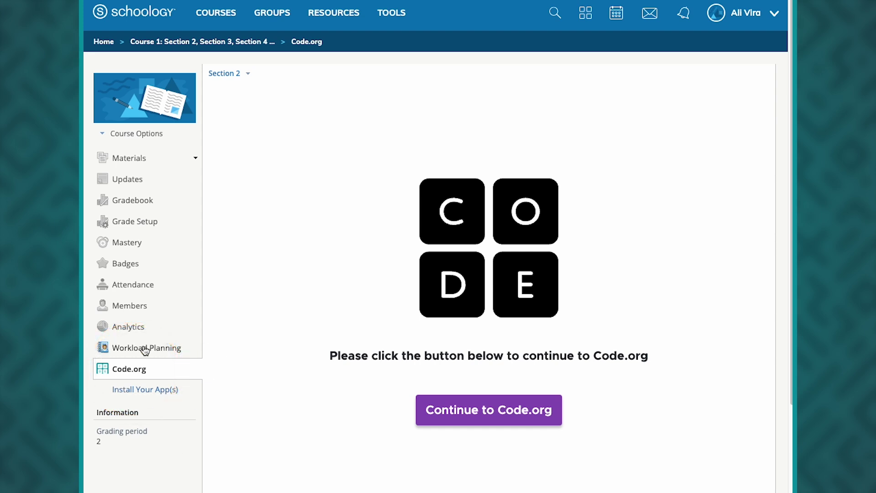
Step: Add a Code.org external tool titled 'Launch Code.org' to the Schoology course materials for all sections
click(130, 160)
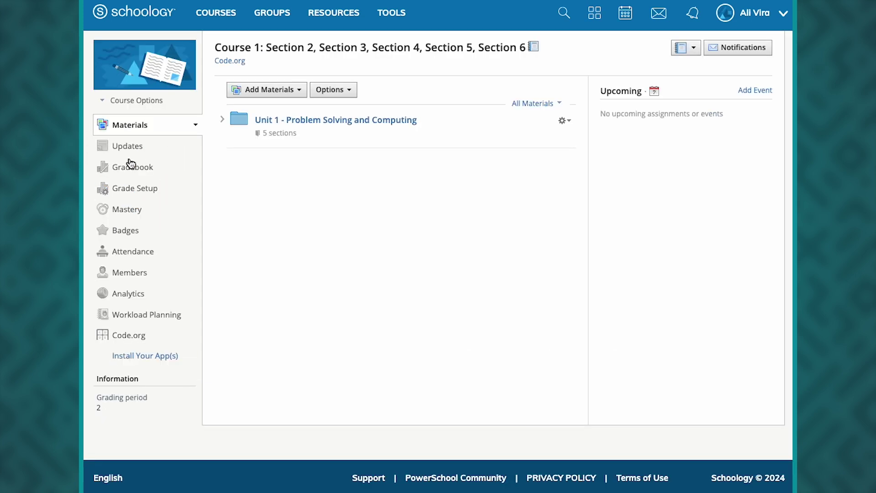
click(276, 94)
click(313, 165)
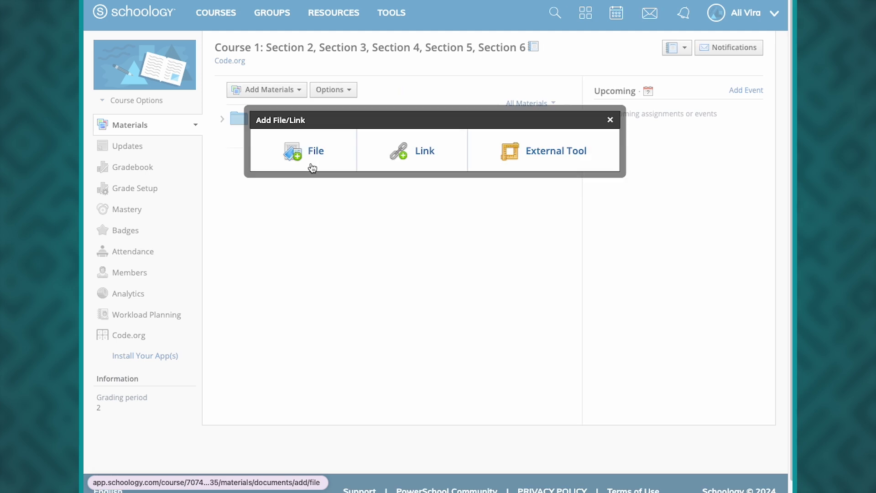
click(534, 150)
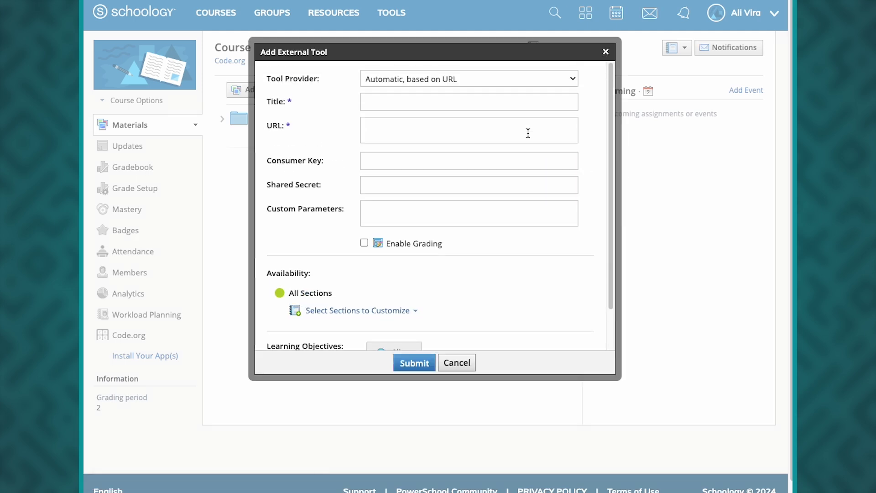
click(514, 78)
click(501, 93)
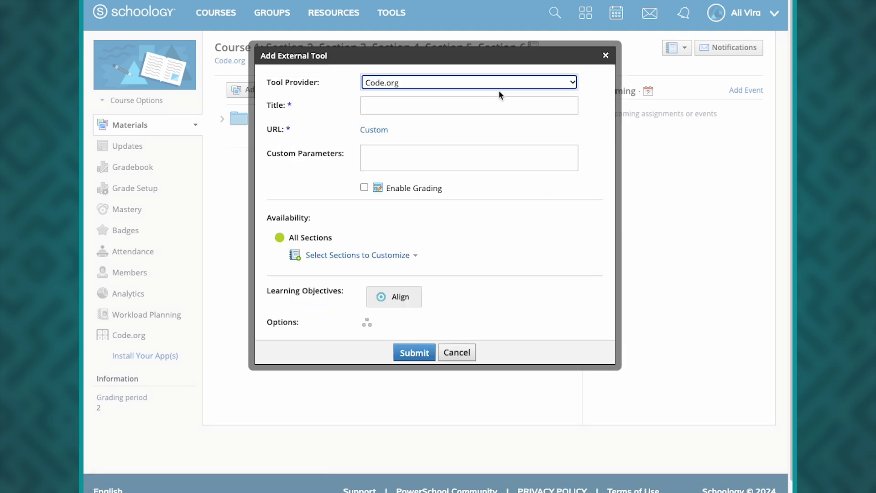
click(487, 105)
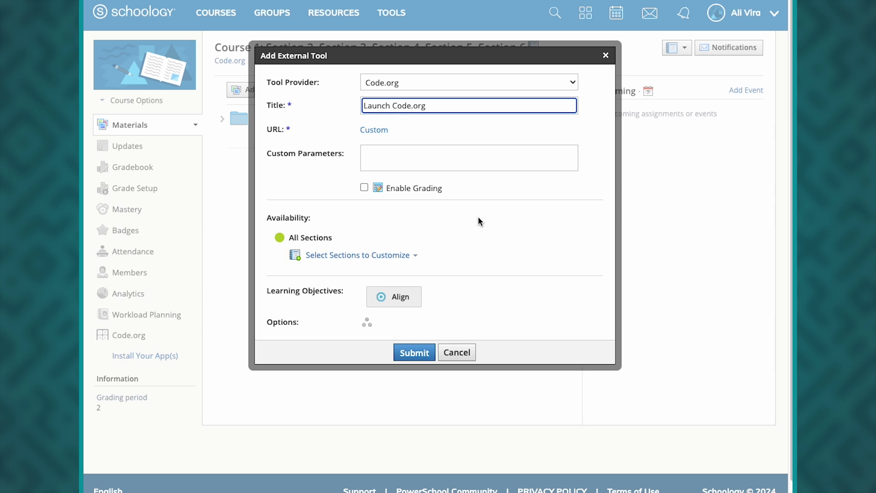
scroll(477, 221, down, 1)
click(419, 343)
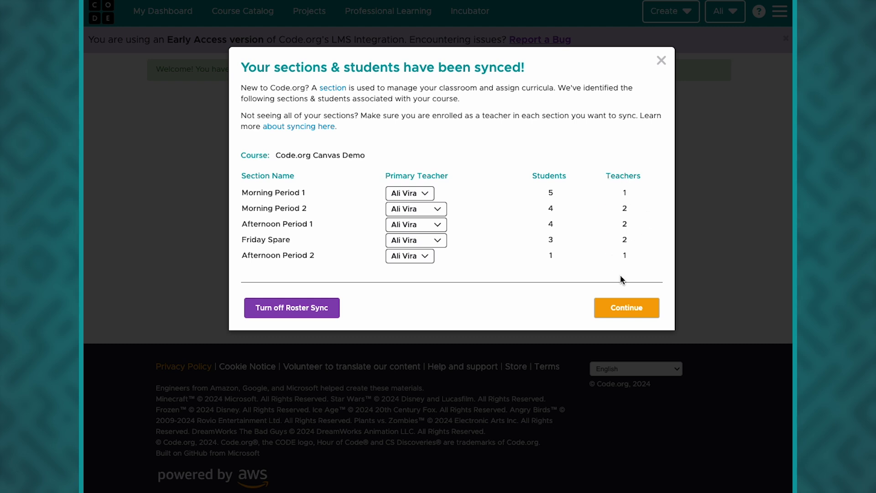
Step: Continue past the synced-sections dialog and go to the Code.org Canvas Demo: Friday Spare roster
click(618, 308)
scroll(557, 338, down, 2)
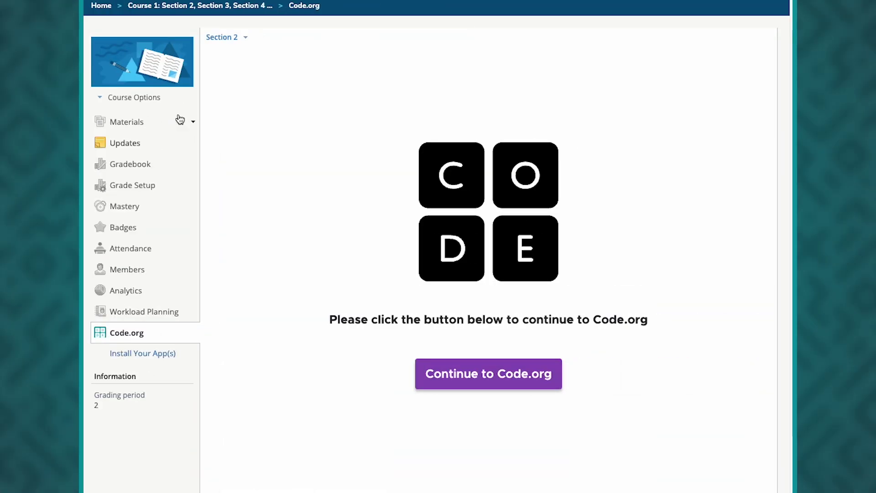
click(240, 37)
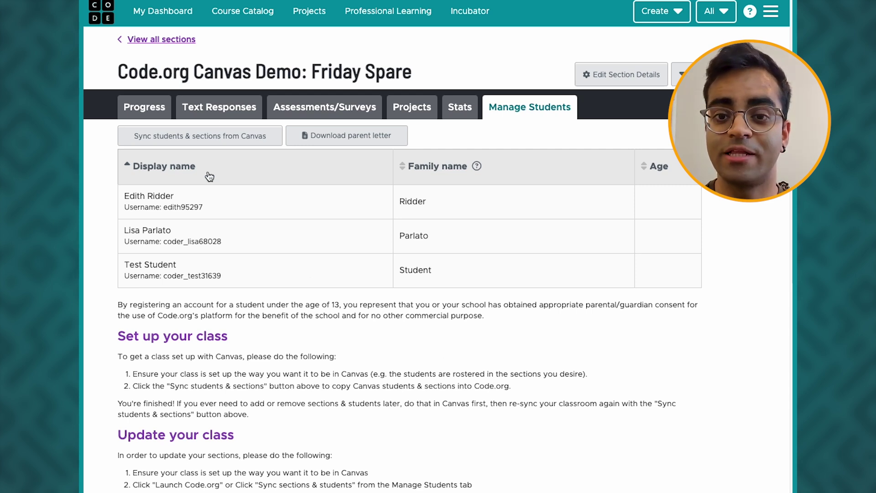
Step: Re-sync Friday Spare's students and sections from Canvas and dismiss the sync summary
click(206, 134)
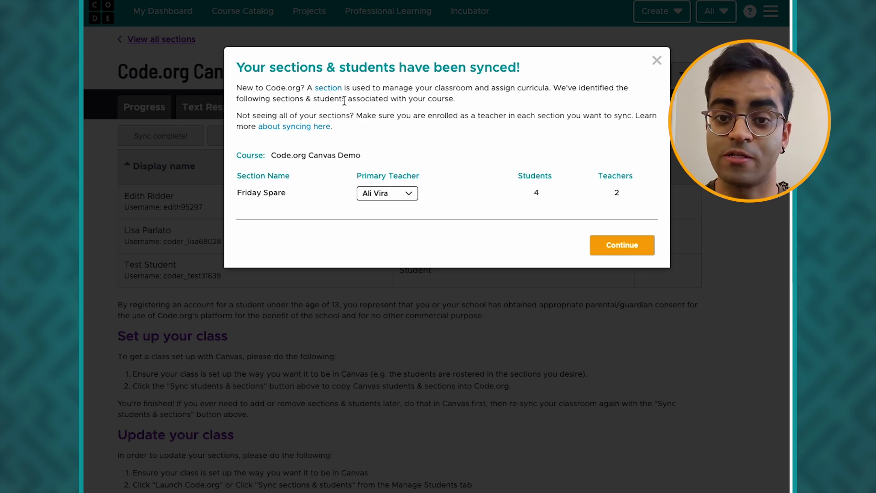
click(618, 249)
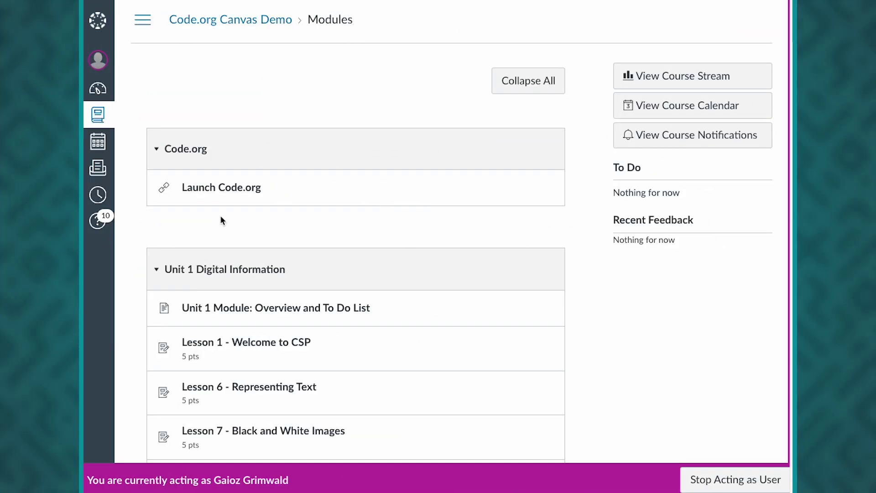
Step: Launch Code.org from the Canvas module in a new window and review the student's synced sections
click(223, 188)
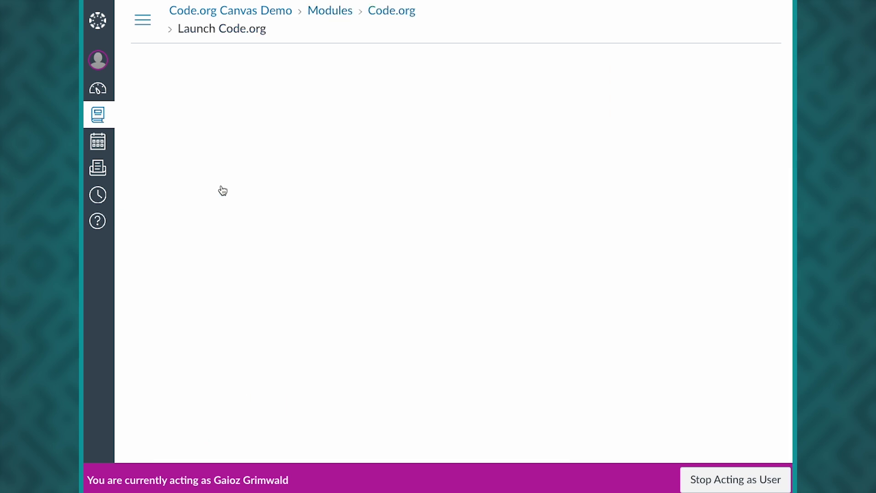
click(234, 83)
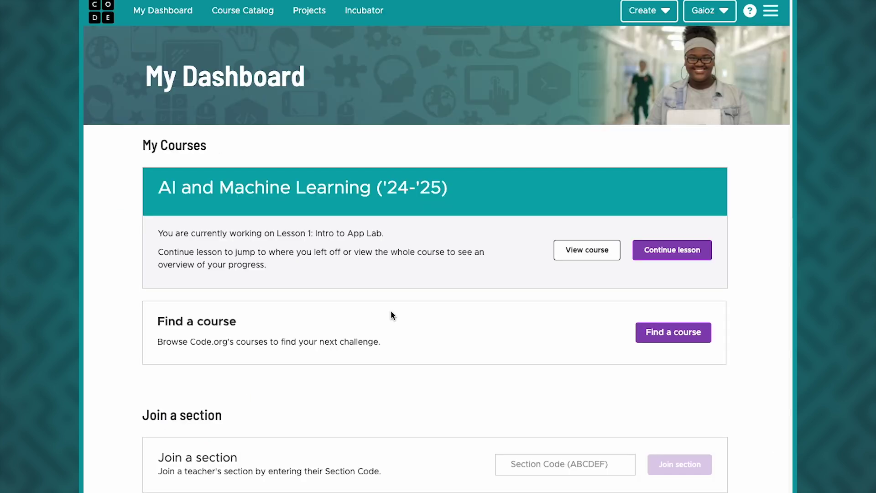
scroll(391, 314, down, 5)
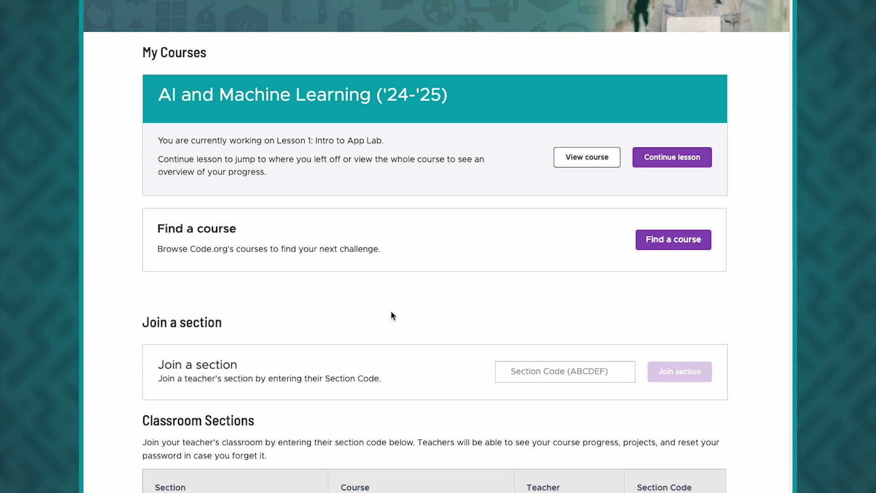
scroll(392, 314, up, 3)
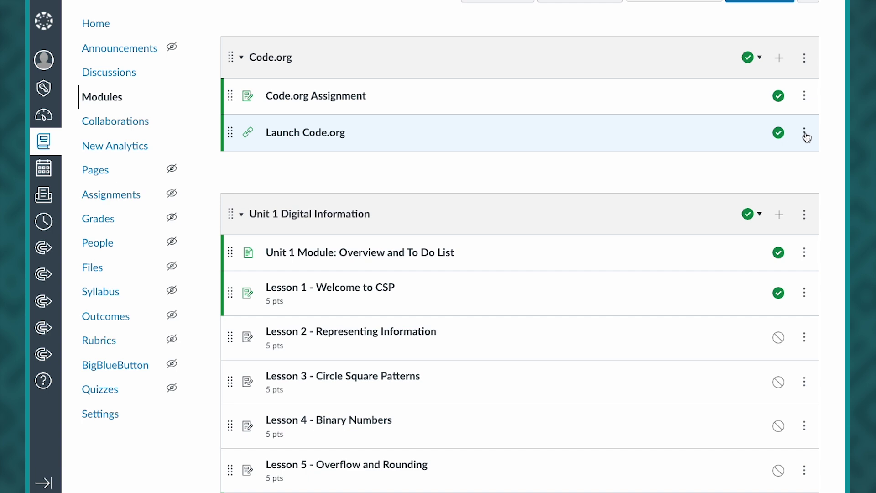
Step: Replace the Canvas Launch Code.org module item URL with the AI for Oceans level 4 link
click(805, 134)
click(788, 170)
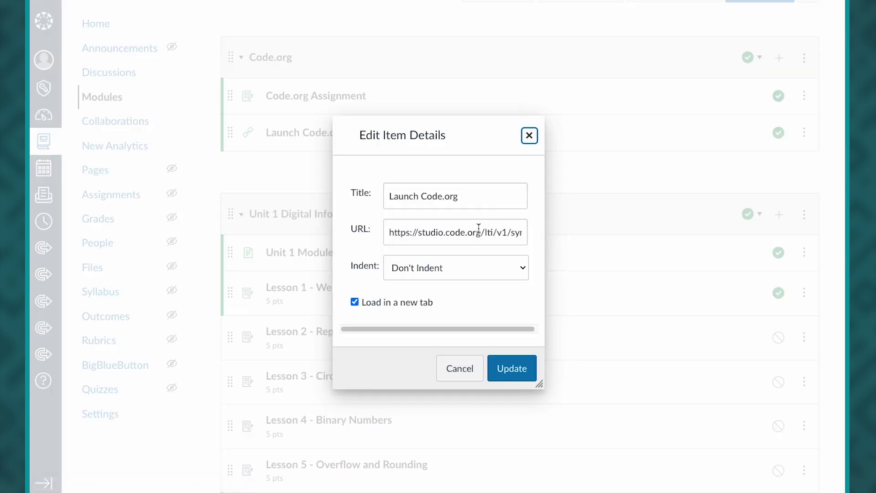
key(Tab)
key(Tab)
key(ctrl+v)
click(512, 369)
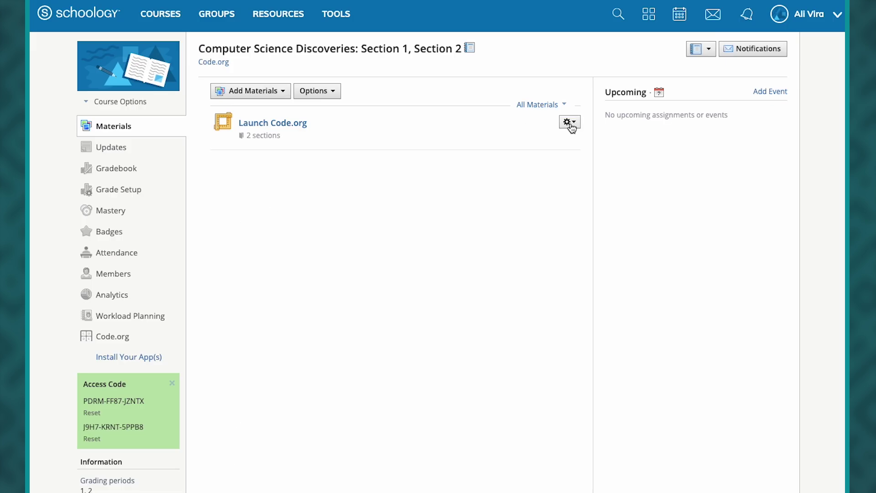
Step: Give the Schoology Launch Code.org tool the lesson's custom URL, then relaunch from Canvas Modules
click(571, 123)
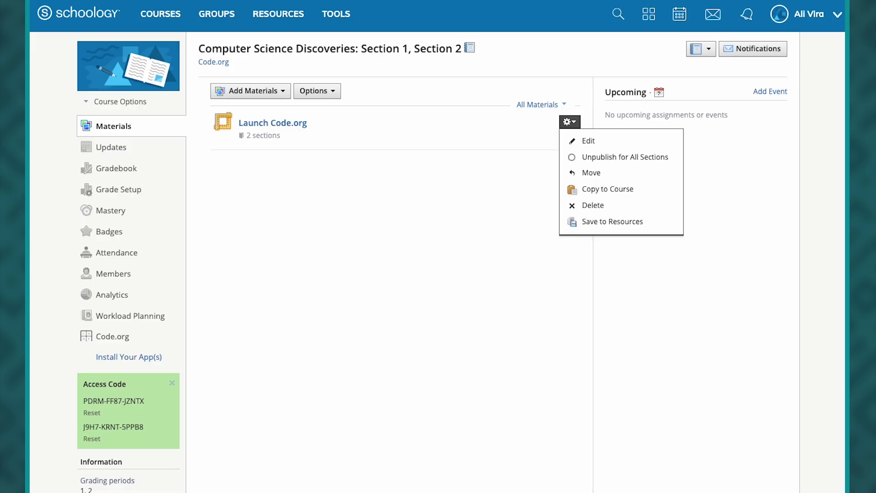
click(588, 142)
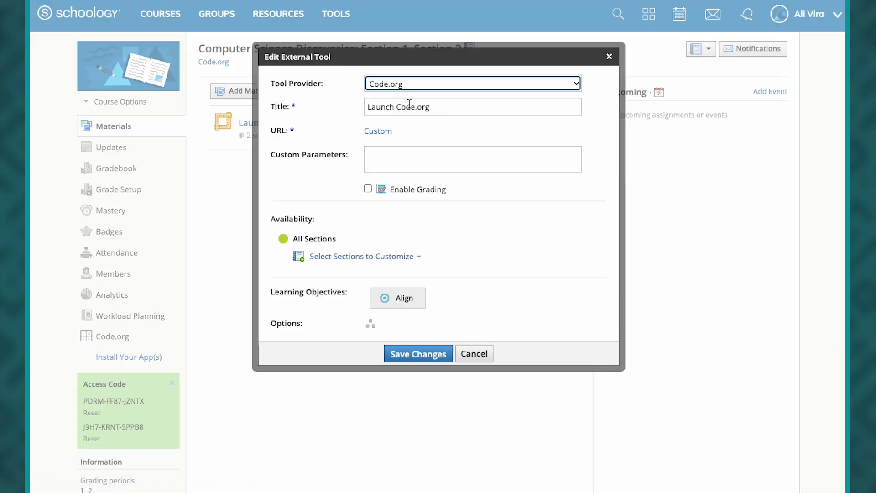
click(385, 132)
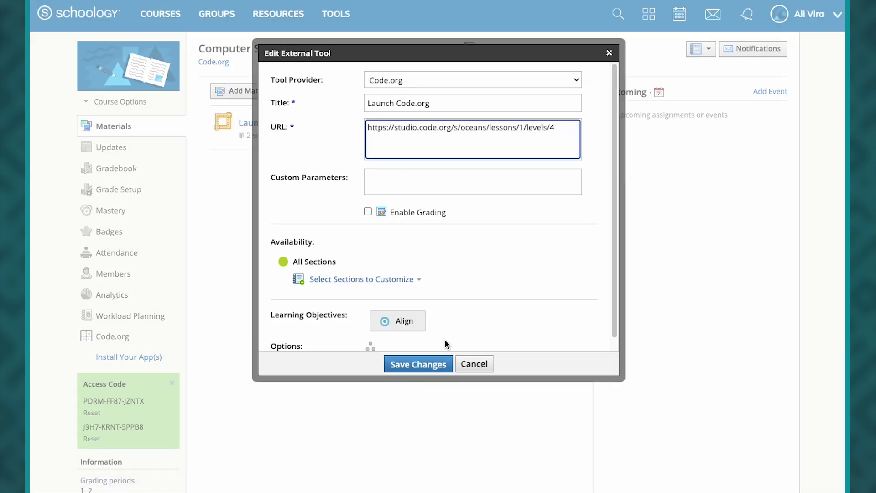
click(425, 365)
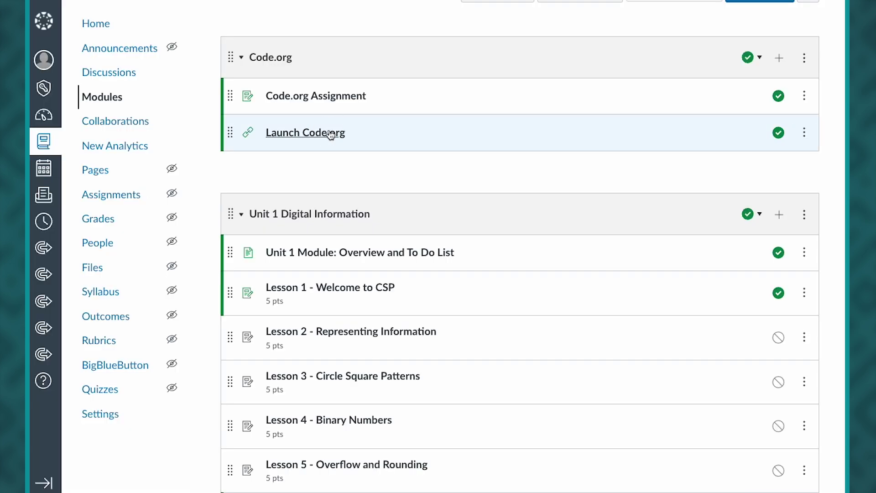
click(330, 133)
click(360, 90)
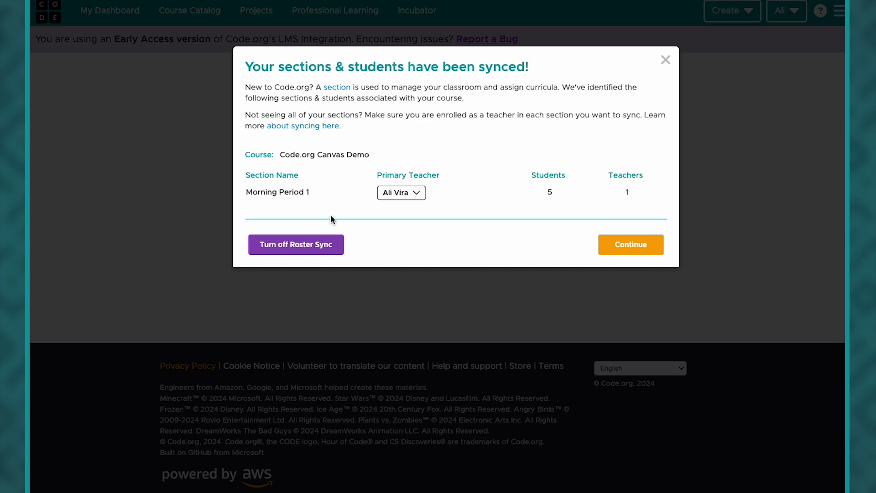
Step: Turn off Roster Sync, then switch the LMS sync toggle back on and save via Update Sync Settings
click(319, 244)
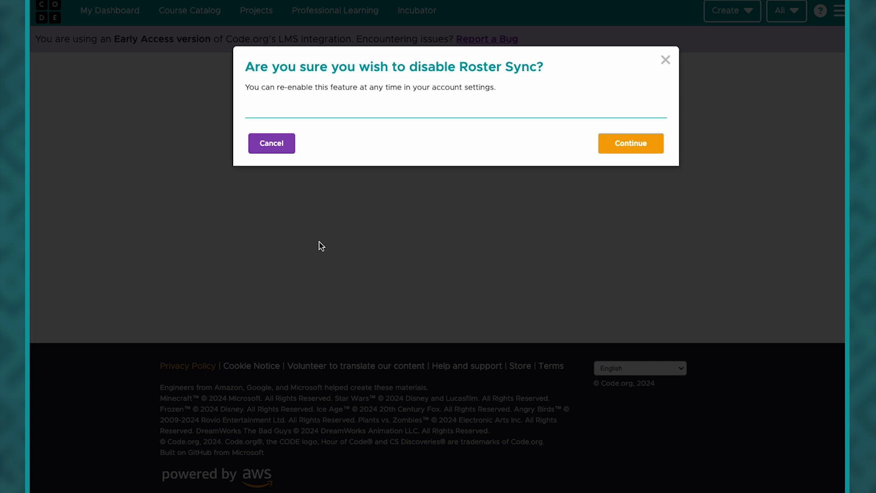
click(637, 144)
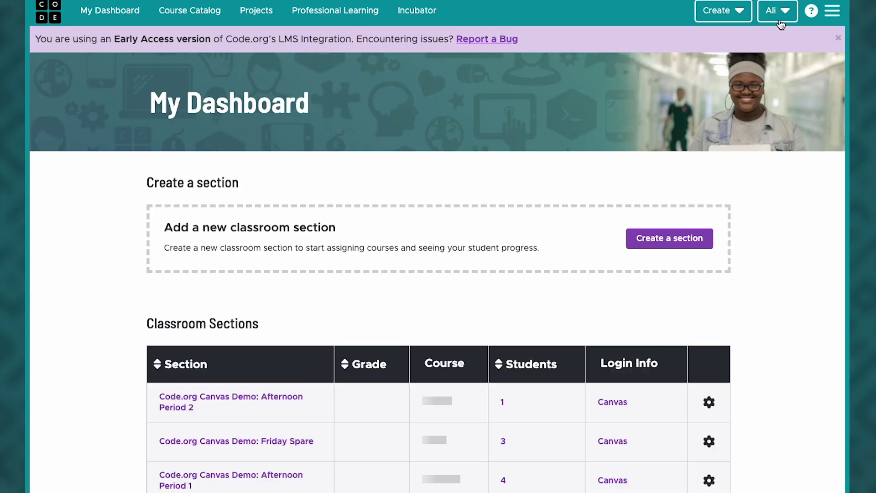
click(781, 22)
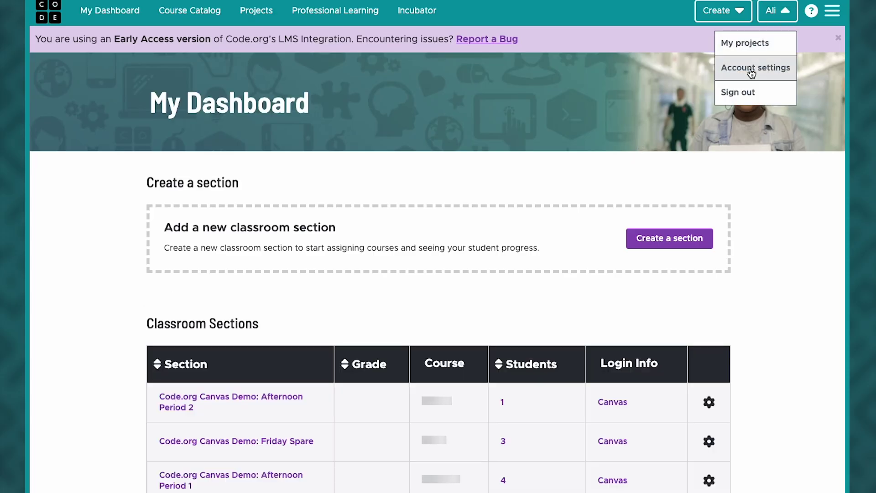
click(751, 70)
scroll(446, 293, down, 9)
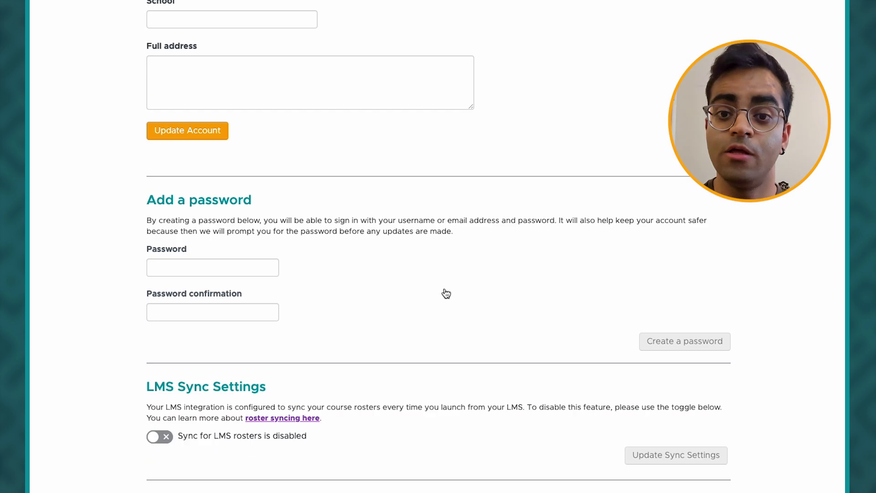
click(163, 278)
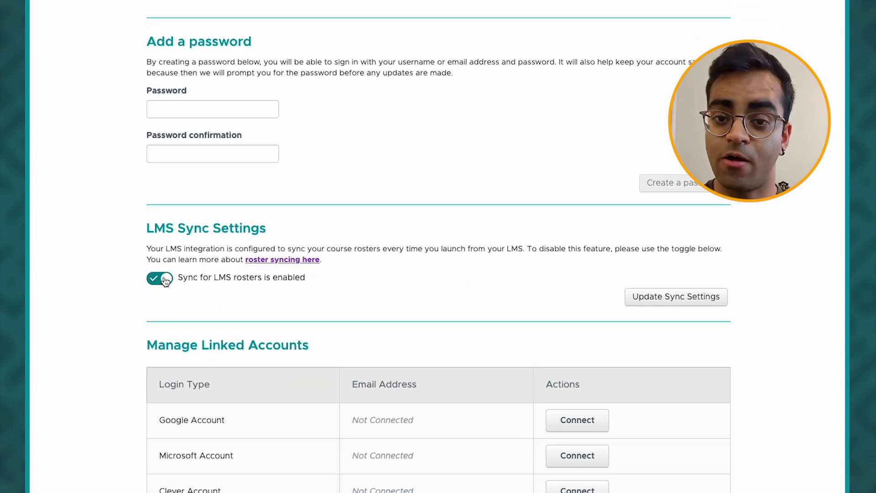
click(666, 298)
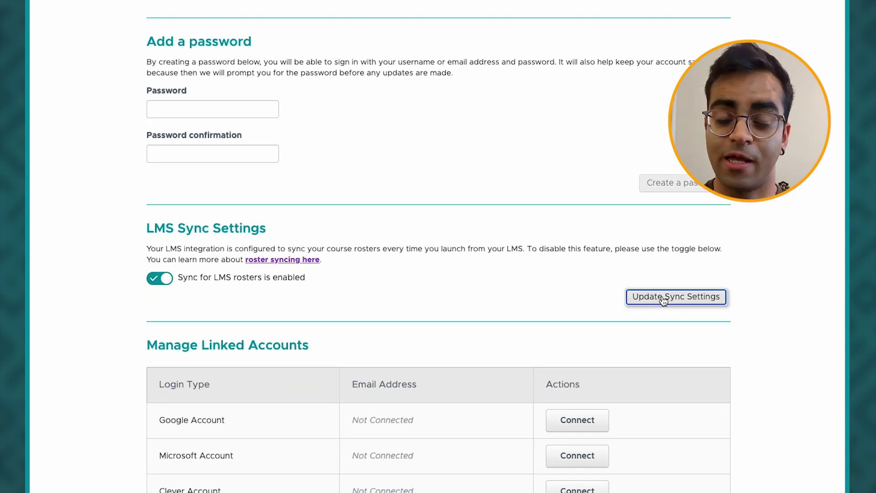